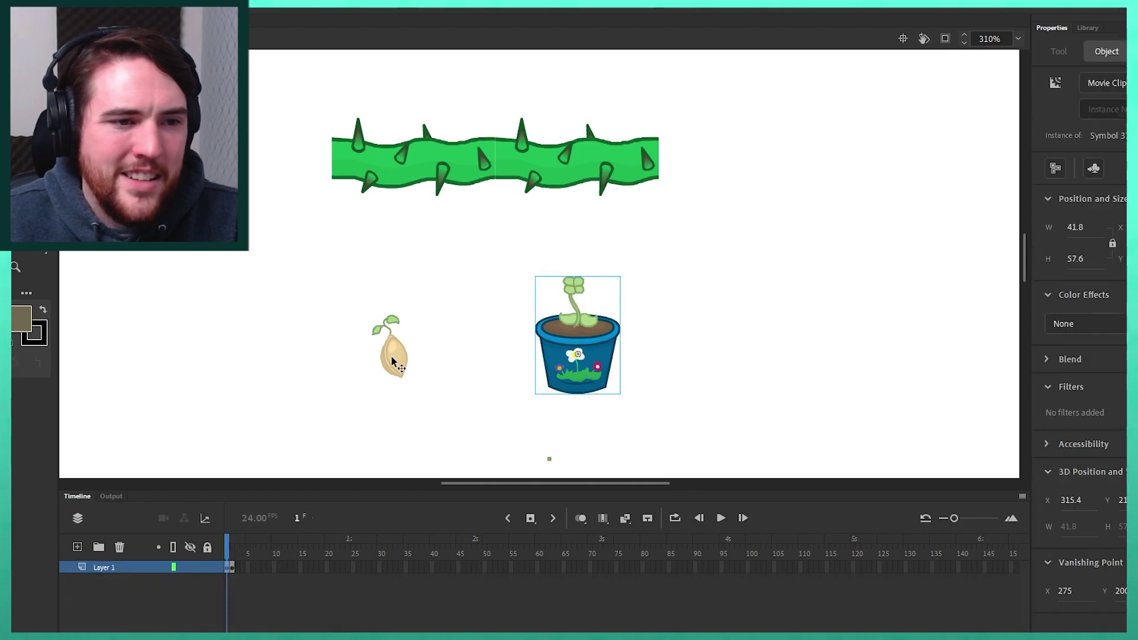
- Play the seed symbol's animation, return to the stage and open the thorny vine segment to inspect its layers
key(Return)
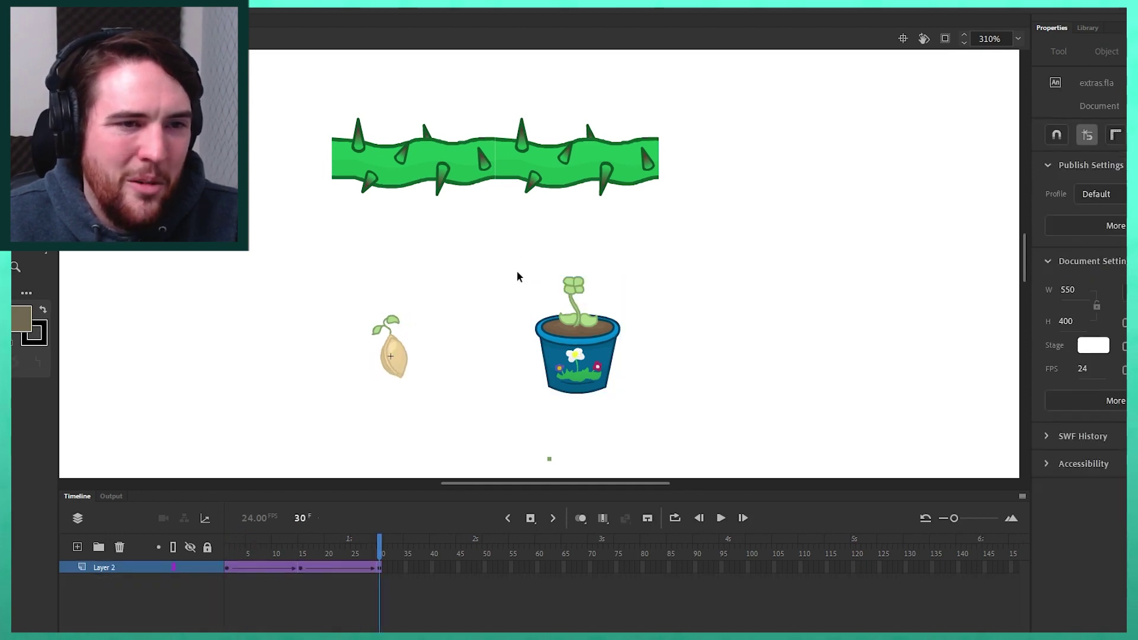
double_click(467, 214)
click(465, 164)
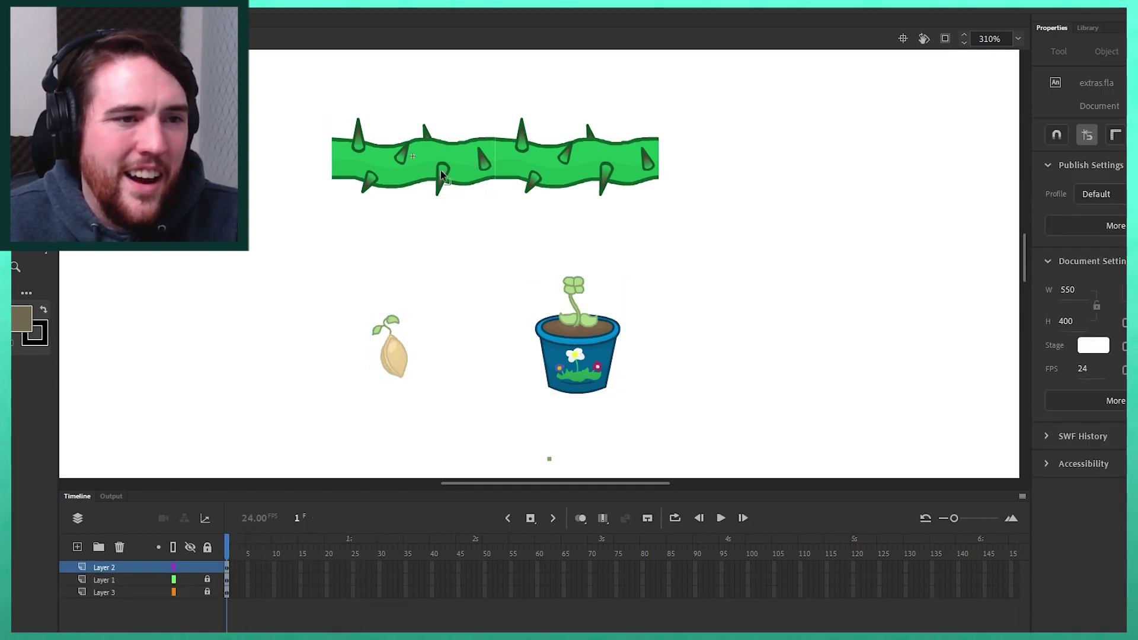
- Leave the vine symbol, try moving one thorny vine segment away from its neighbour, and undo the move
double_click(510, 211)
drag(525, 168, 562, 169)
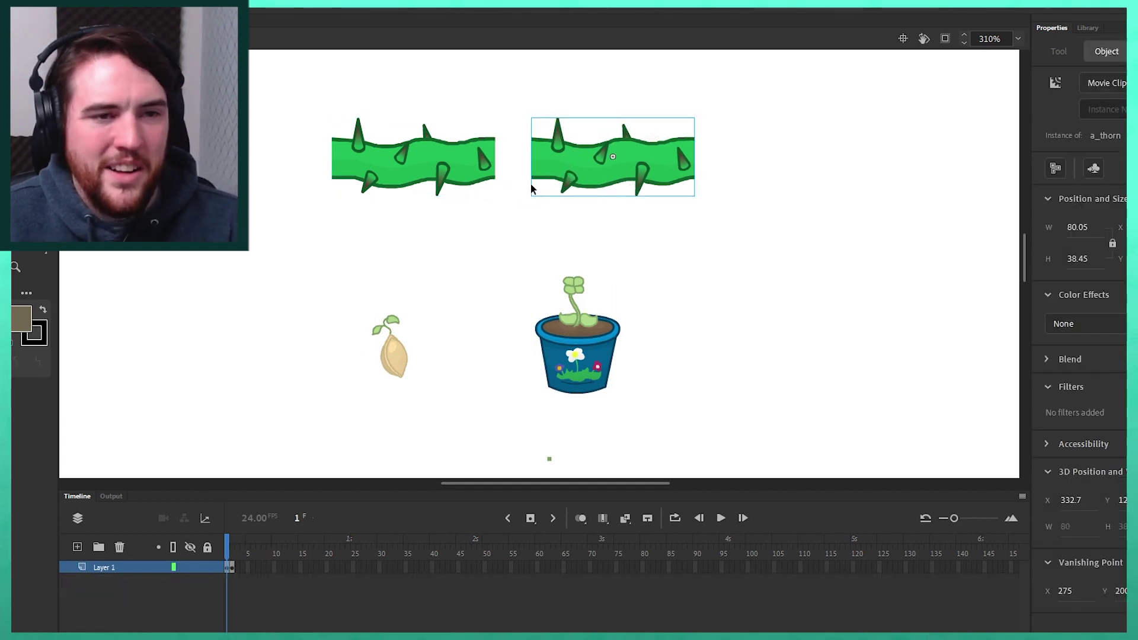
key(ctrl+z)
click(747, 237)
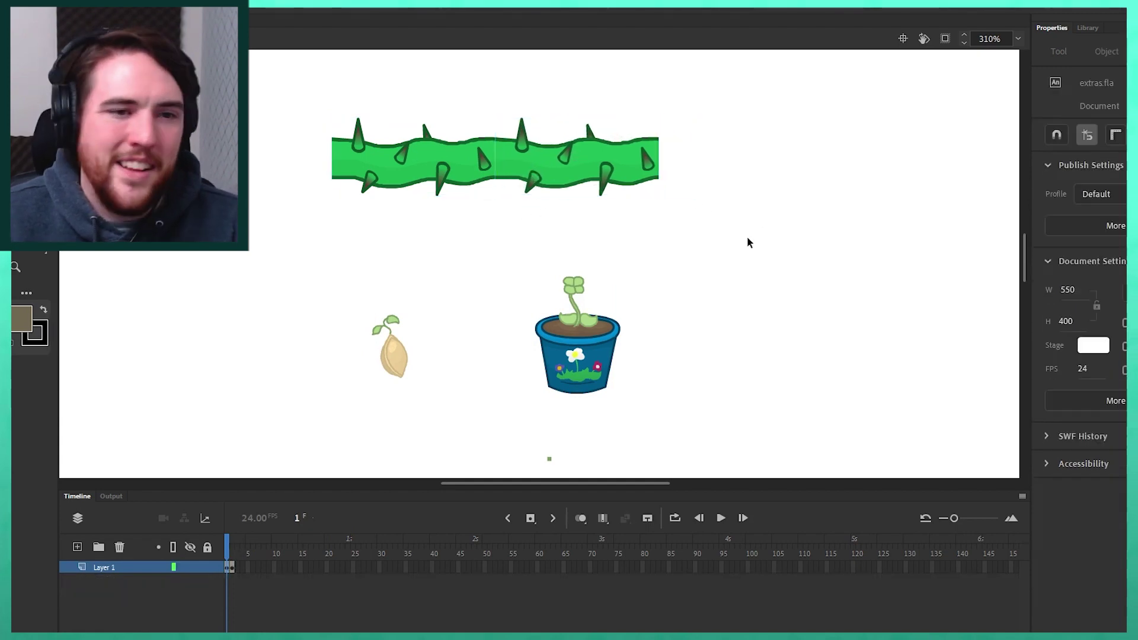
- Open the potted plant symbol and play its growth animation up to the glowing yellow flower
double_click(589, 338)
drag(314, 545, 253, 559)
key(Return)
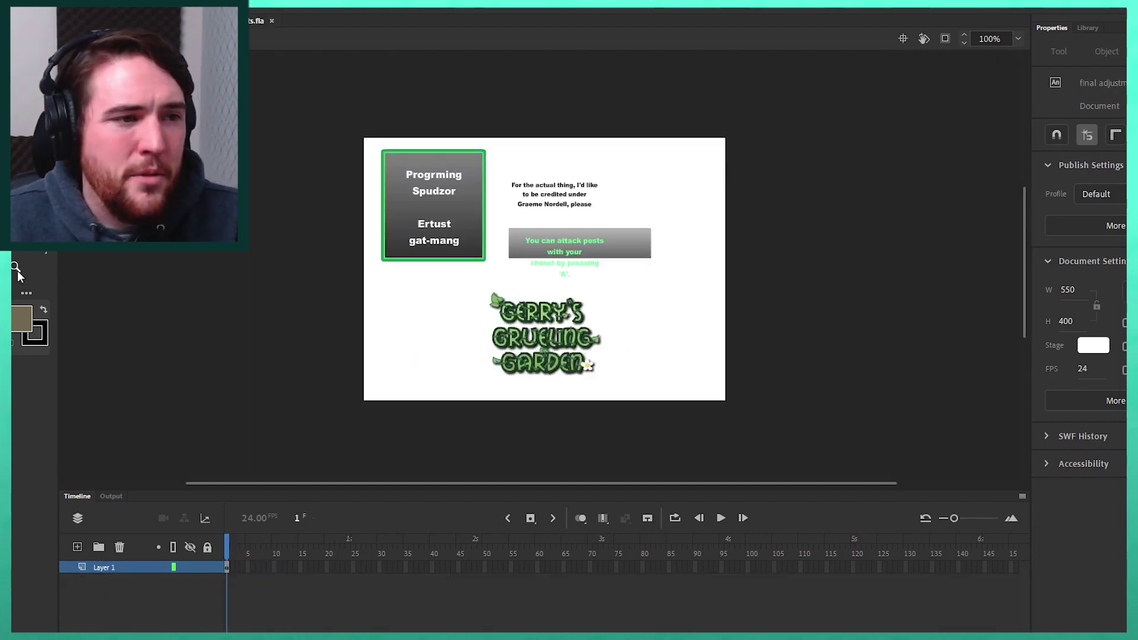
key(z)
drag(351, 126, 753, 416)
key(v)
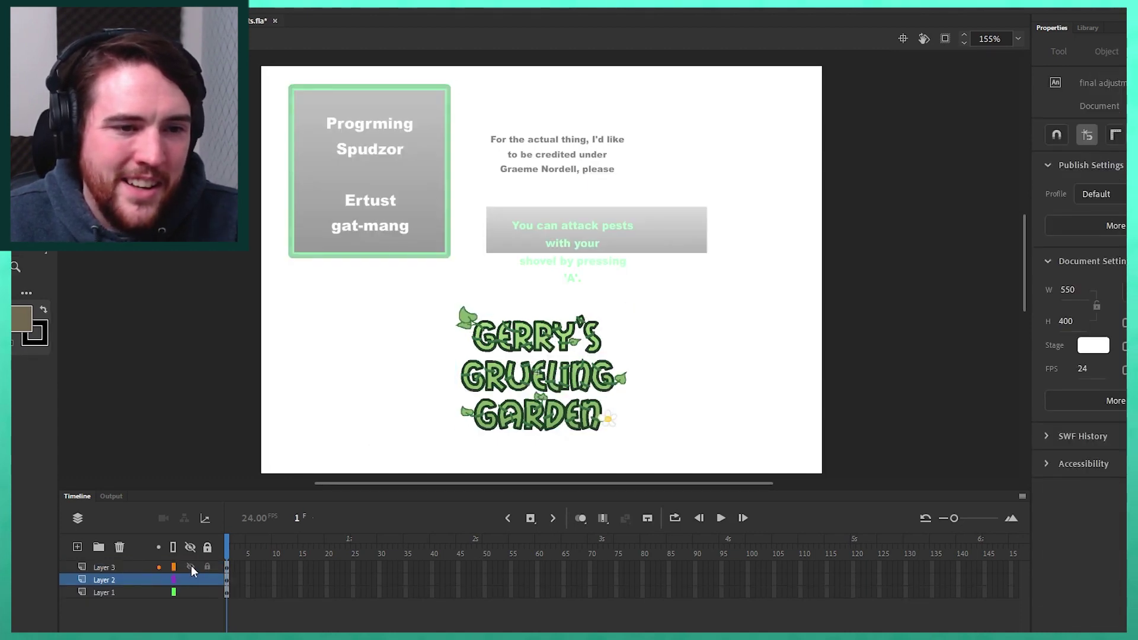
- Toggle the visibility of Layer 2 inside the Gerry's Grueling Garden logo, and return to the main stage
click(191, 578)
click(193, 575)
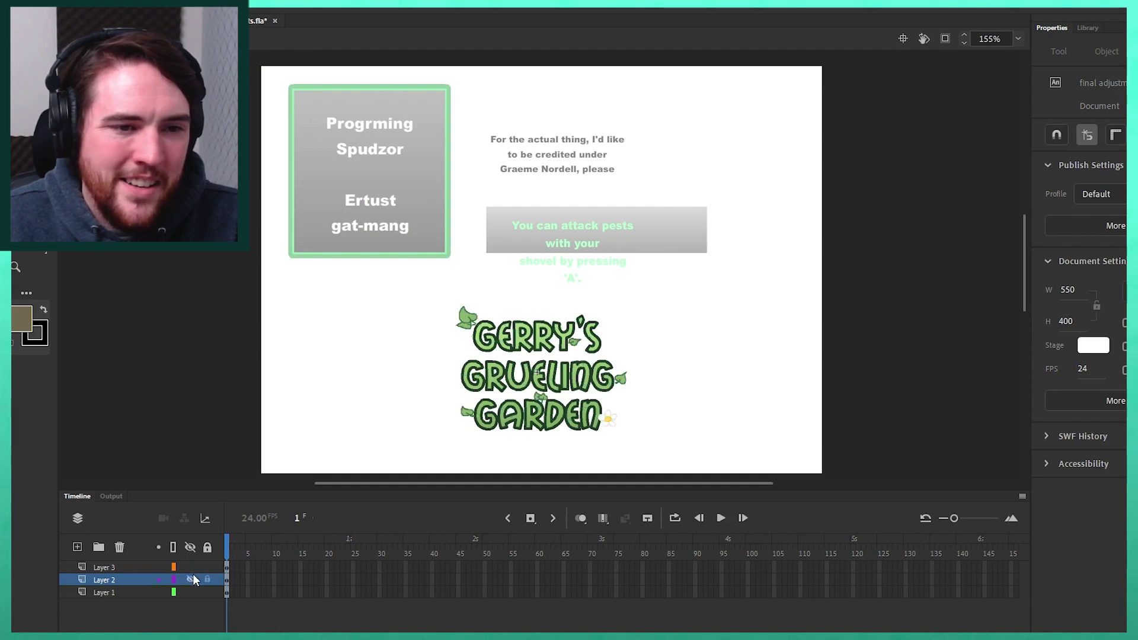
double_click(342, 339)
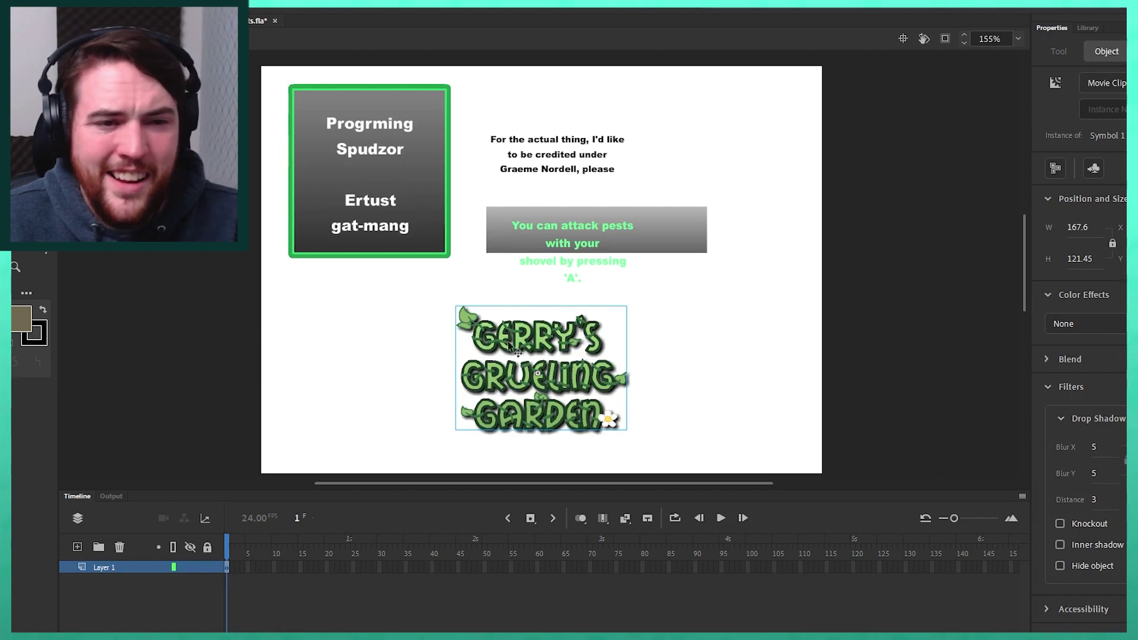
- Delete the text note requesting a specific credit name above the shovel hint
click(539, 171)
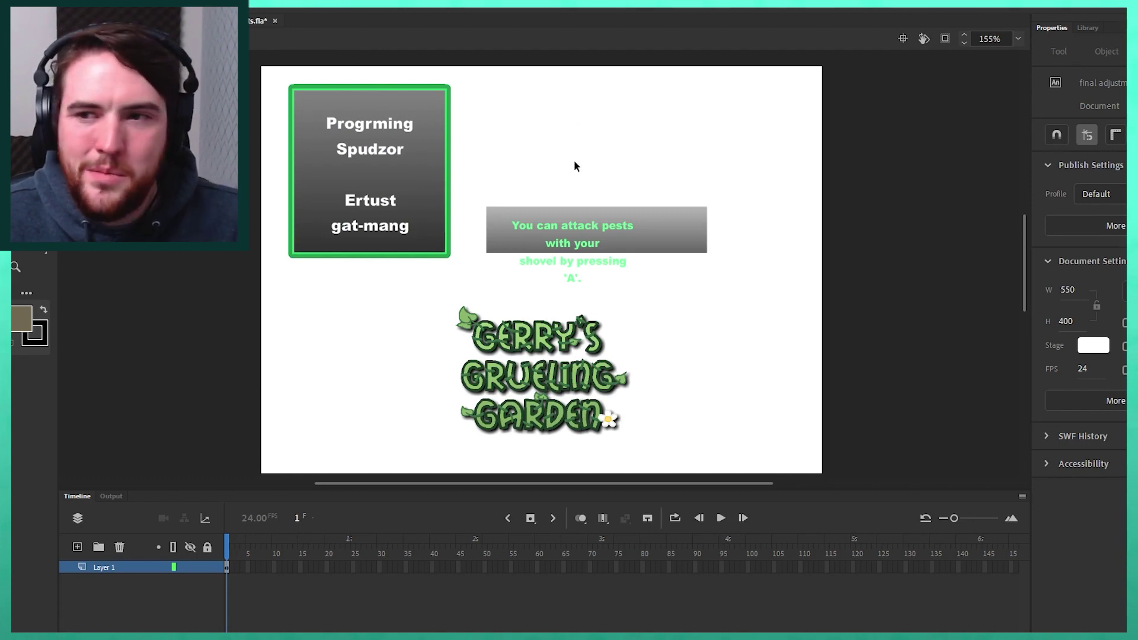
- Reopen the logo symbol, toggle the visibility of Layer 3 and Layer 2, and exit the symbol
double_click(539, 337)
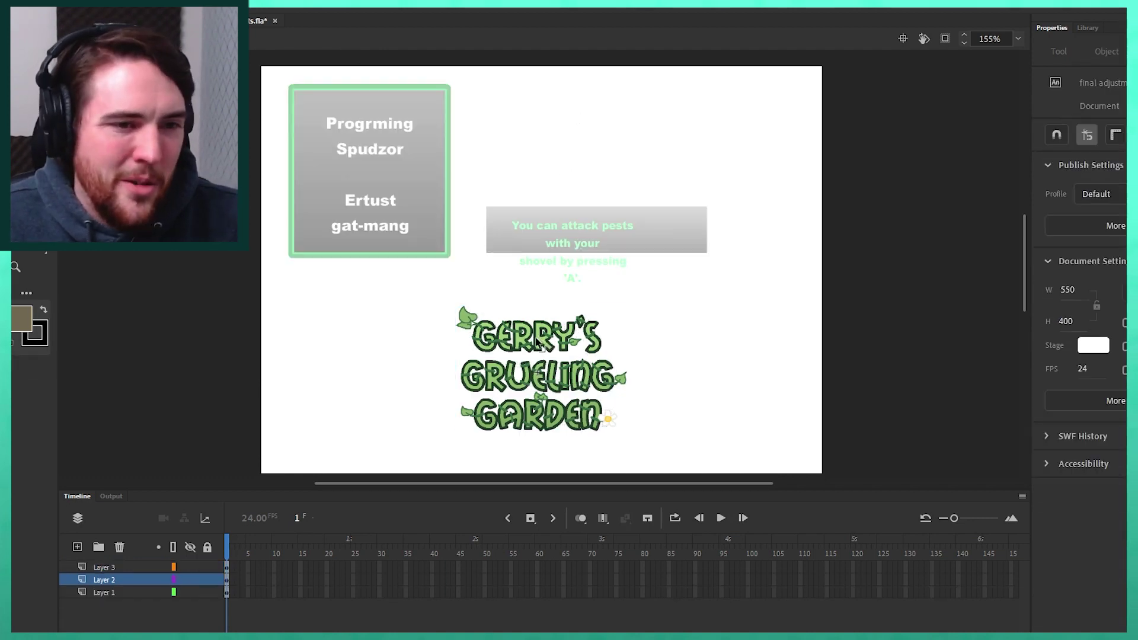
drag(190, 568, 190, 579)
double_click(418, 377)
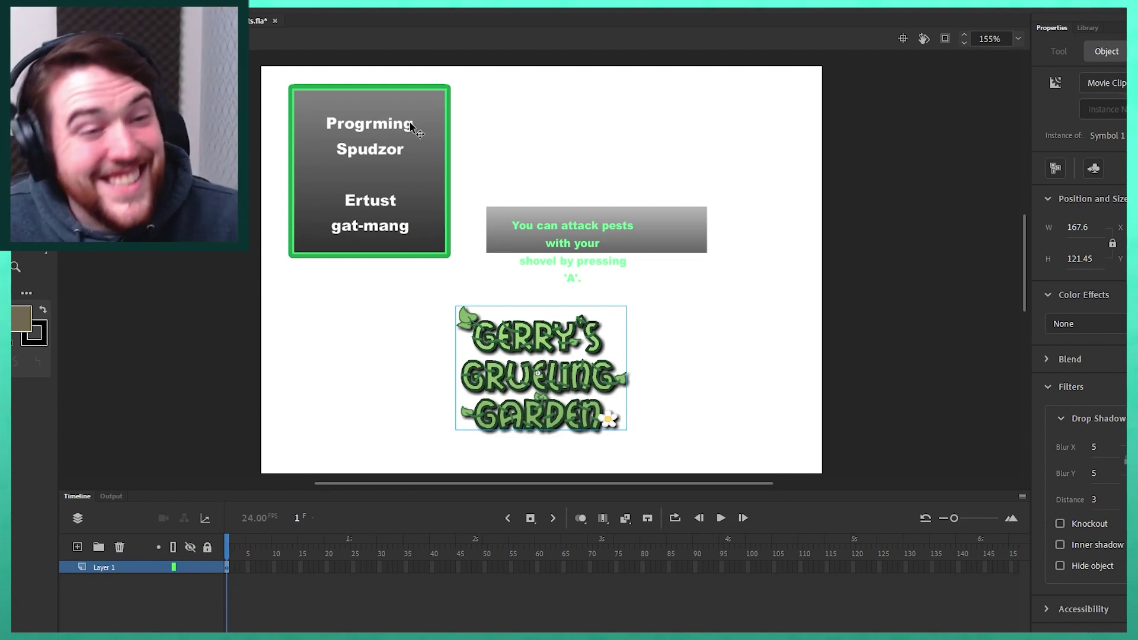
- Move the credits text slightly upward inside its green frame and deselect it
click(392, 122)
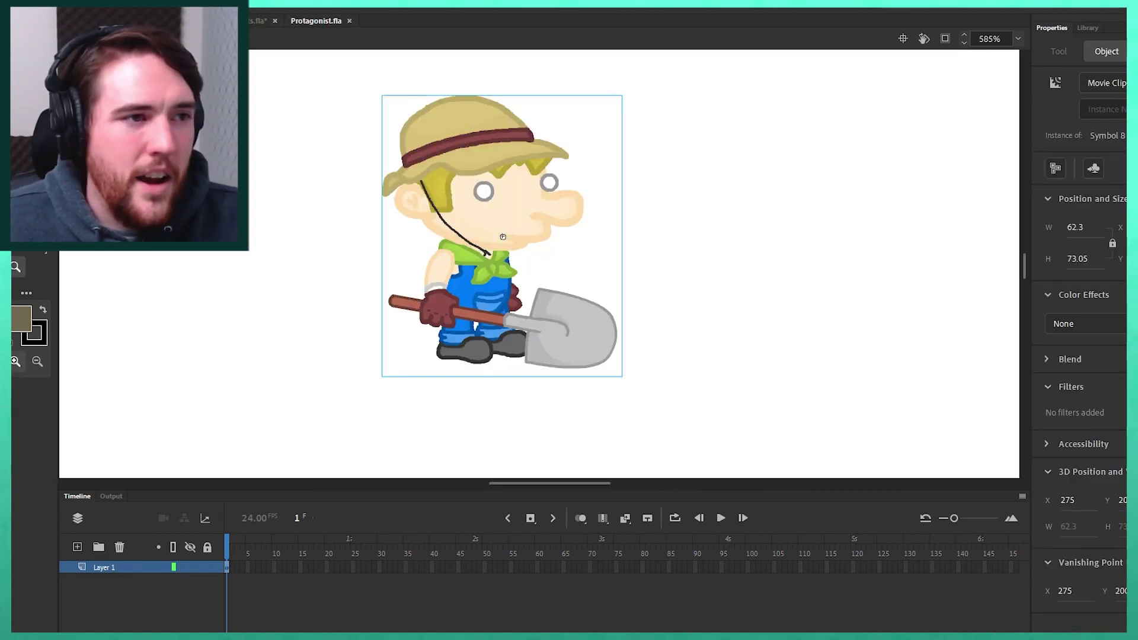
click(707, 268)
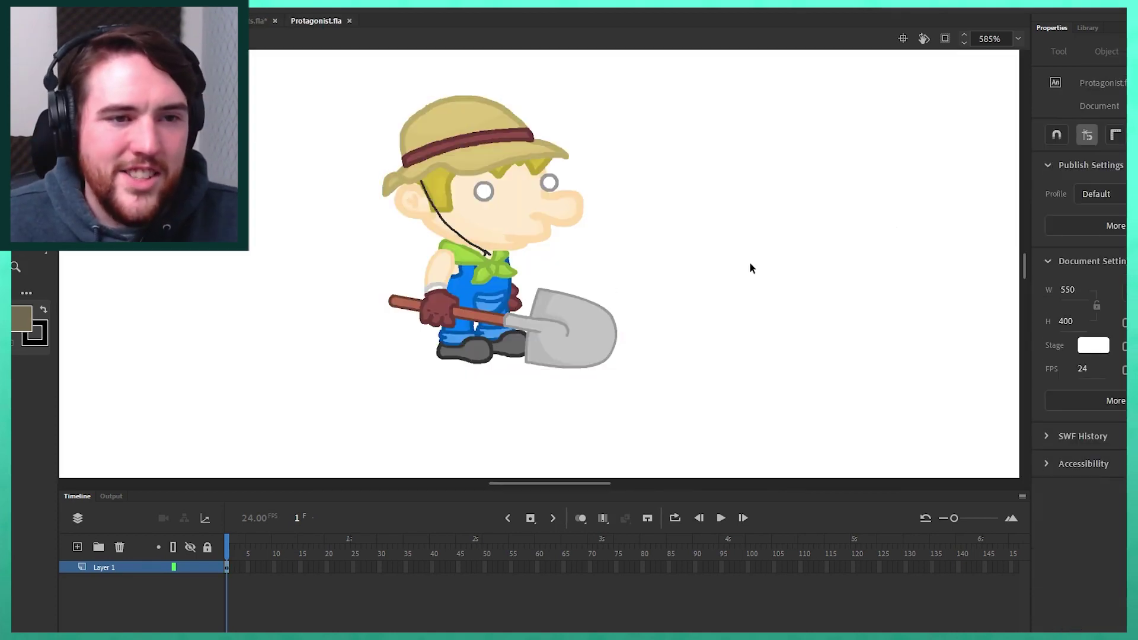
- Open the gardener symbol in Protagonist.fla, scrub its frames, and examine the character at 50% and close up
double_click(485, 221)
drag(230, 543, 201, 556)
click(1017, 38)
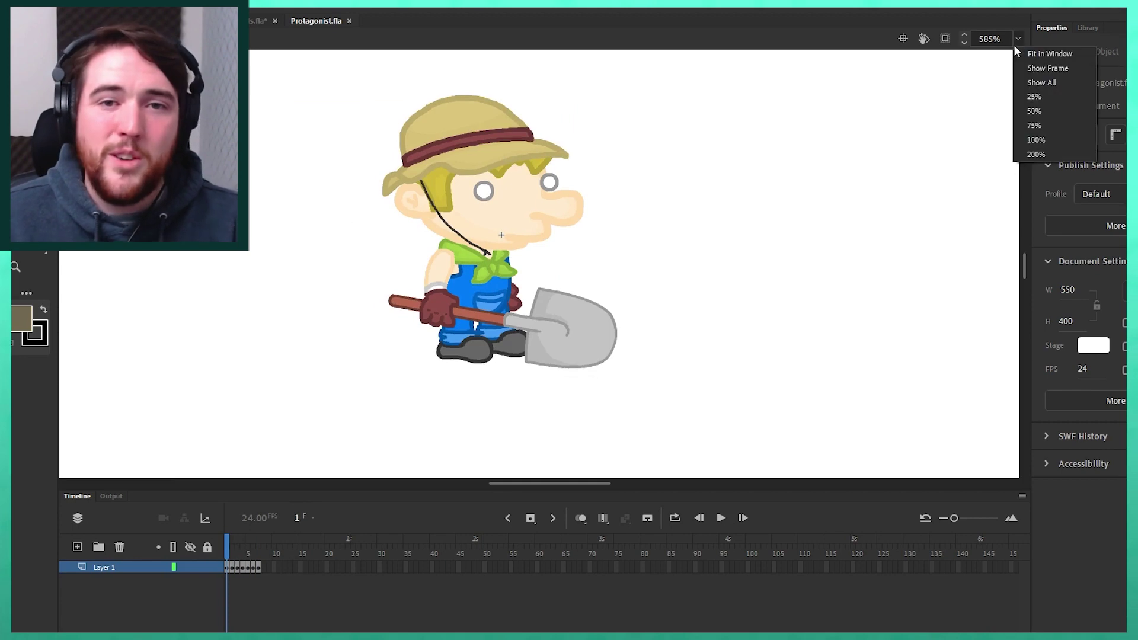
click(1033, 111)
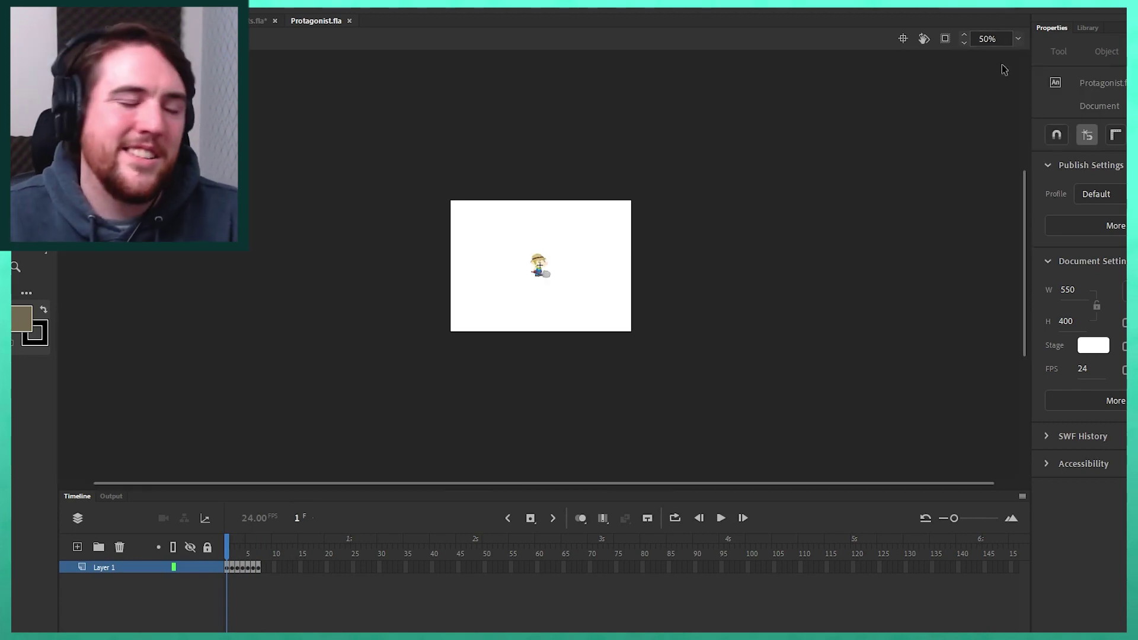
click(16, 268)
drag(513, 246, 578, 289)
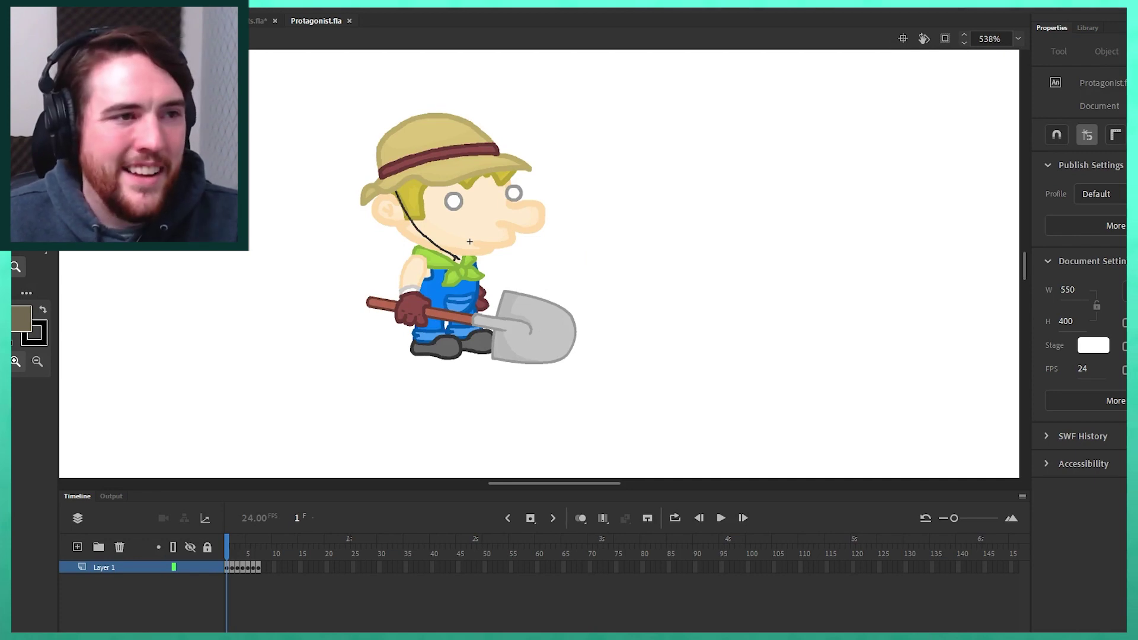
key(v)
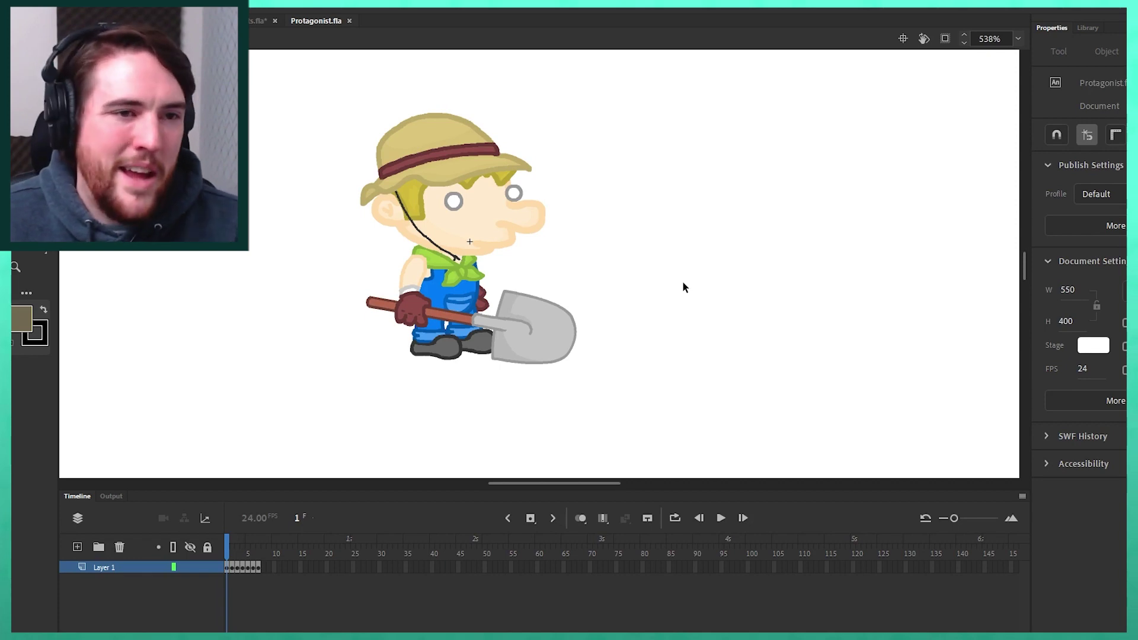
drag(640, 96, 655, 254)
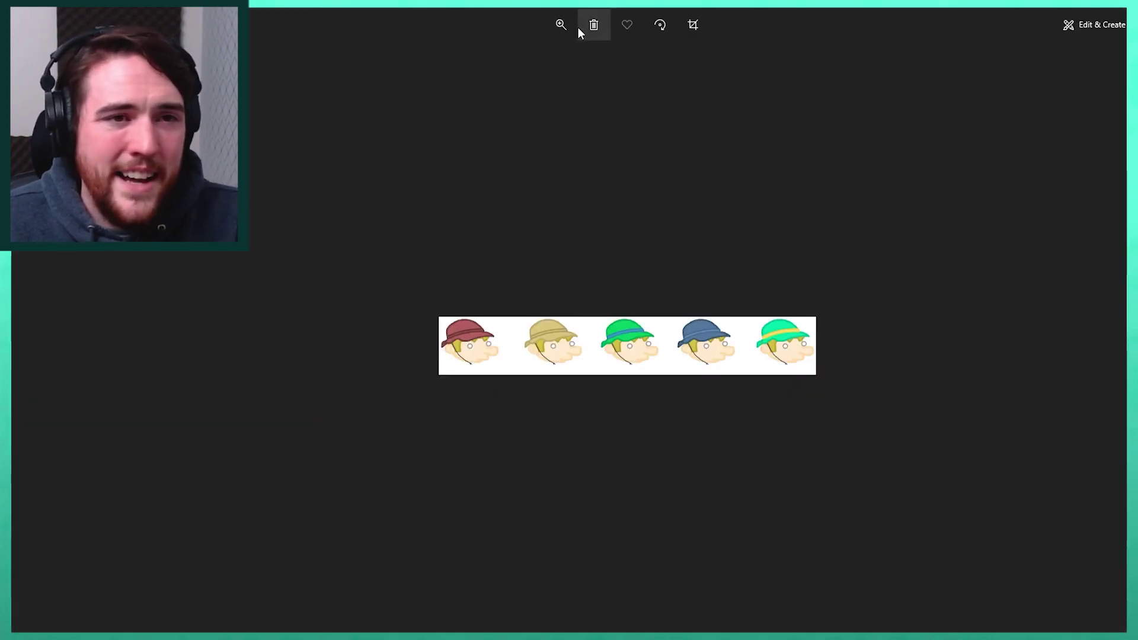
- Enlarge the picture of the five hat colour variations in the image viewer to 37%
click(561, 24)
drag(503, 61, 545, 58)
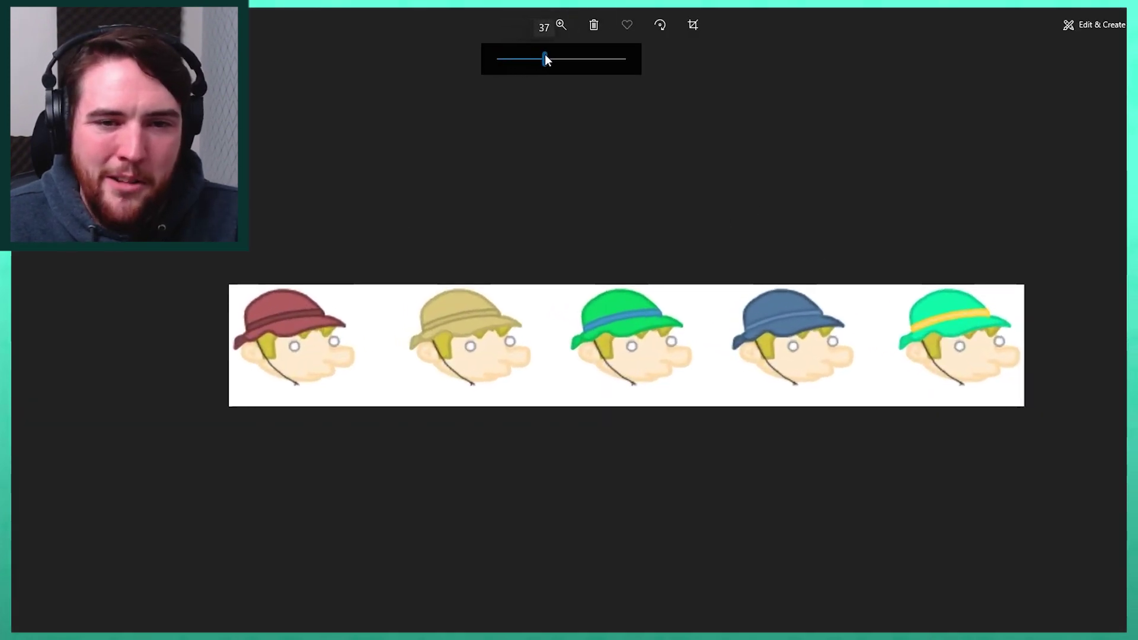
click(739, 213)
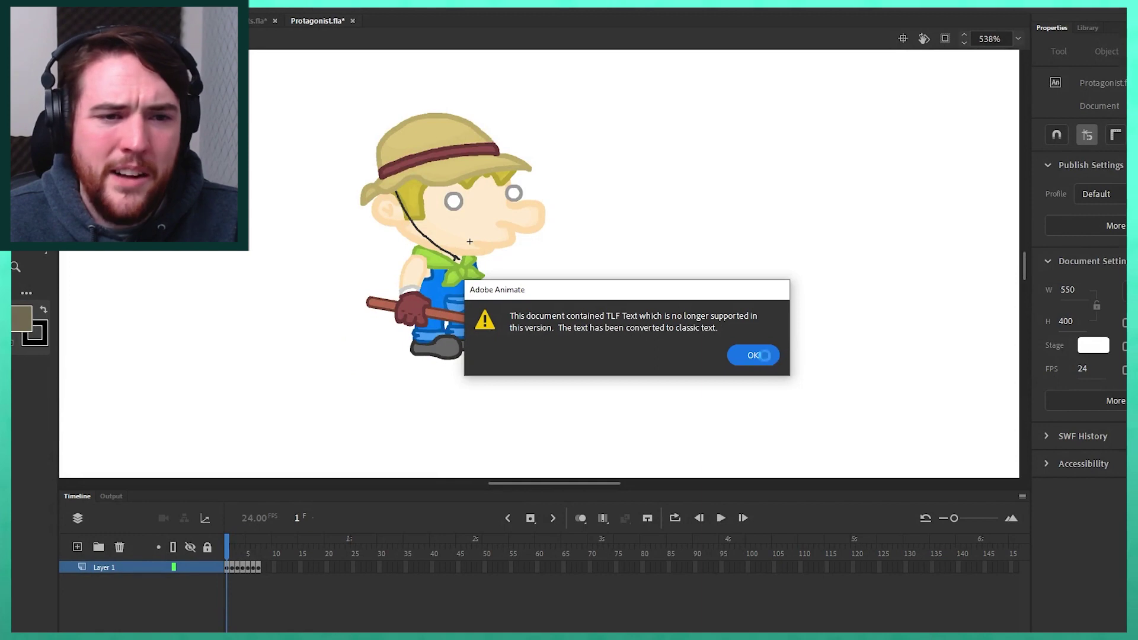
- Accept the TLF text conversion notice in Adobe Animate to finish opening undercover lover.fla
click(764, 354)
click(858, 344)
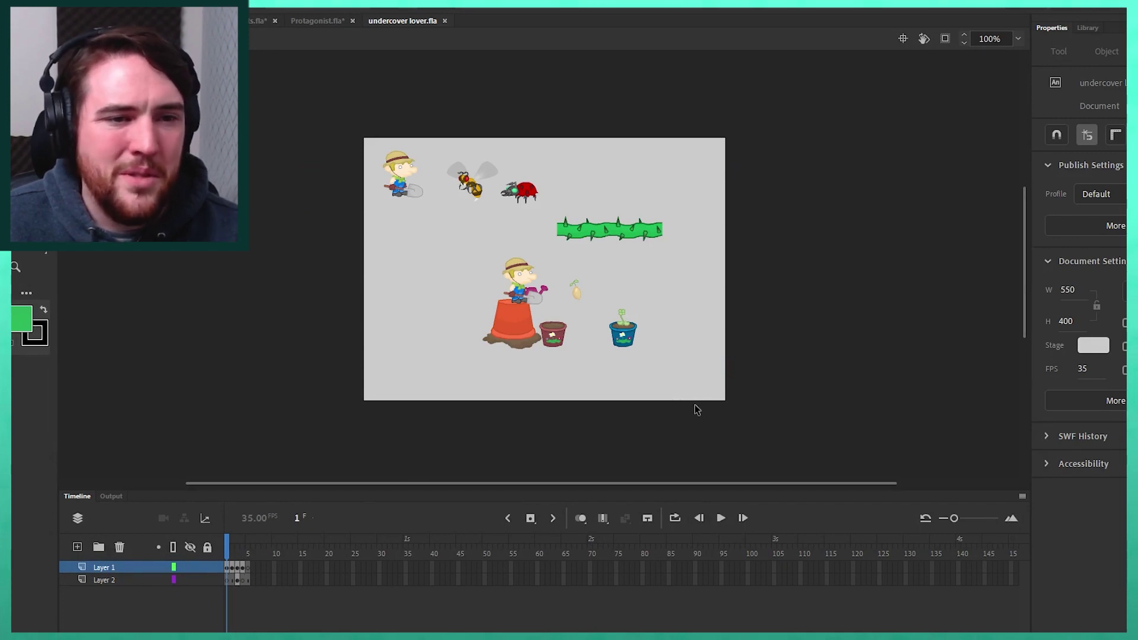
- Step through the opening frames of undercover lover.fla to the leafy vine on frame 3
key(.)
key(.)
key(.)
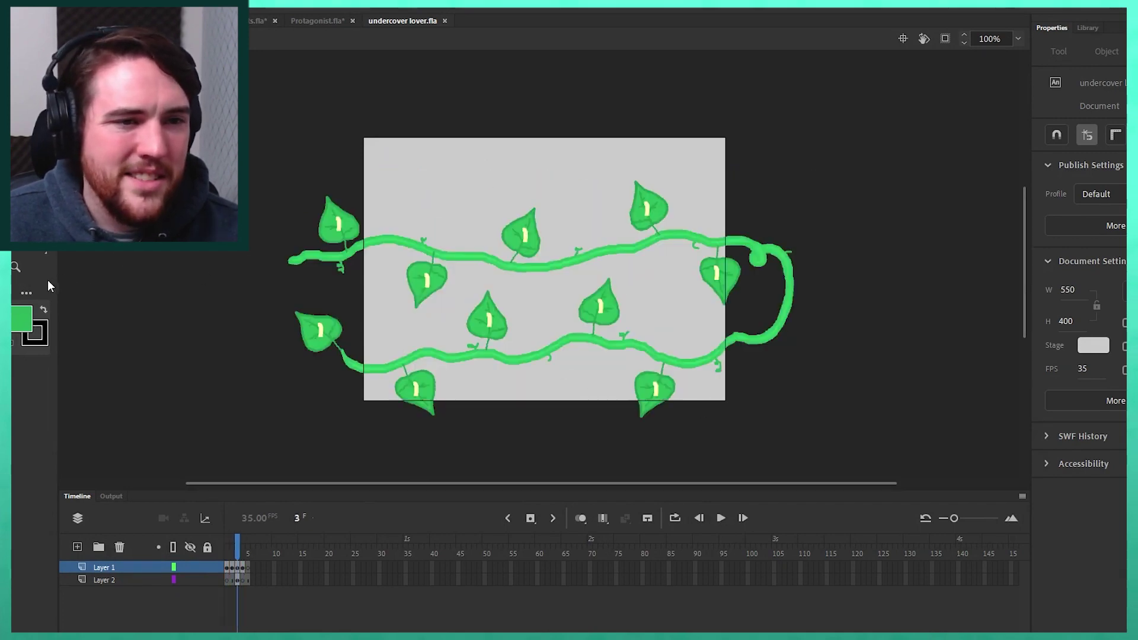
- Examine the scene artwork on frame 1 at 50%, and inspect the seed and flower pots close up with nothing selected
click(15, 271)
drag(524, 275, 651, 370)
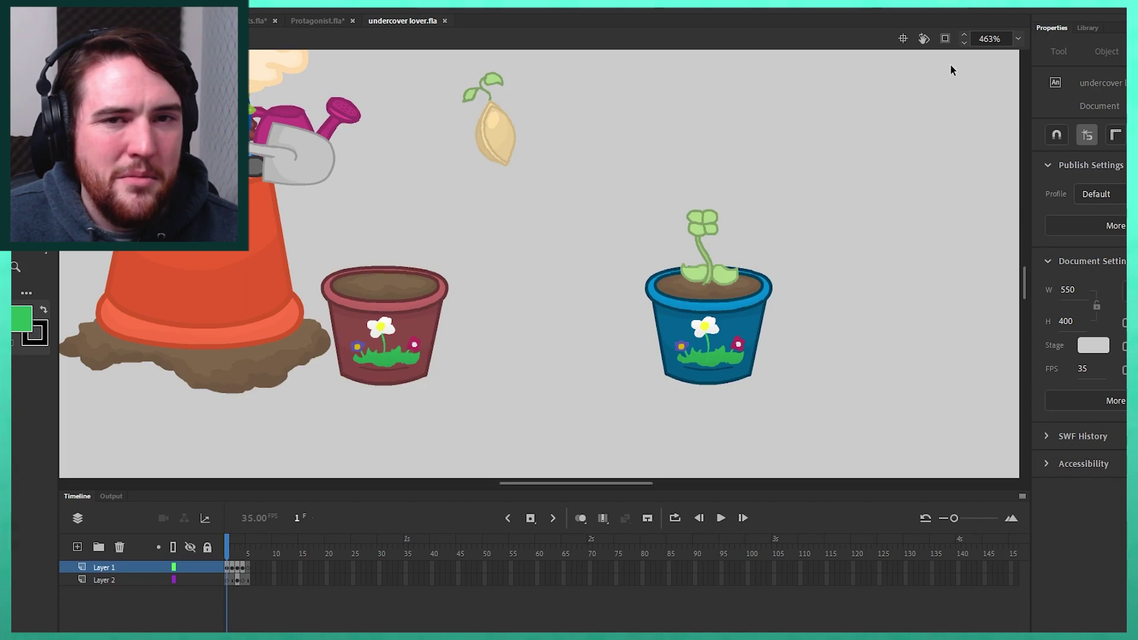
click(1017, 39)
click(1041, 115)
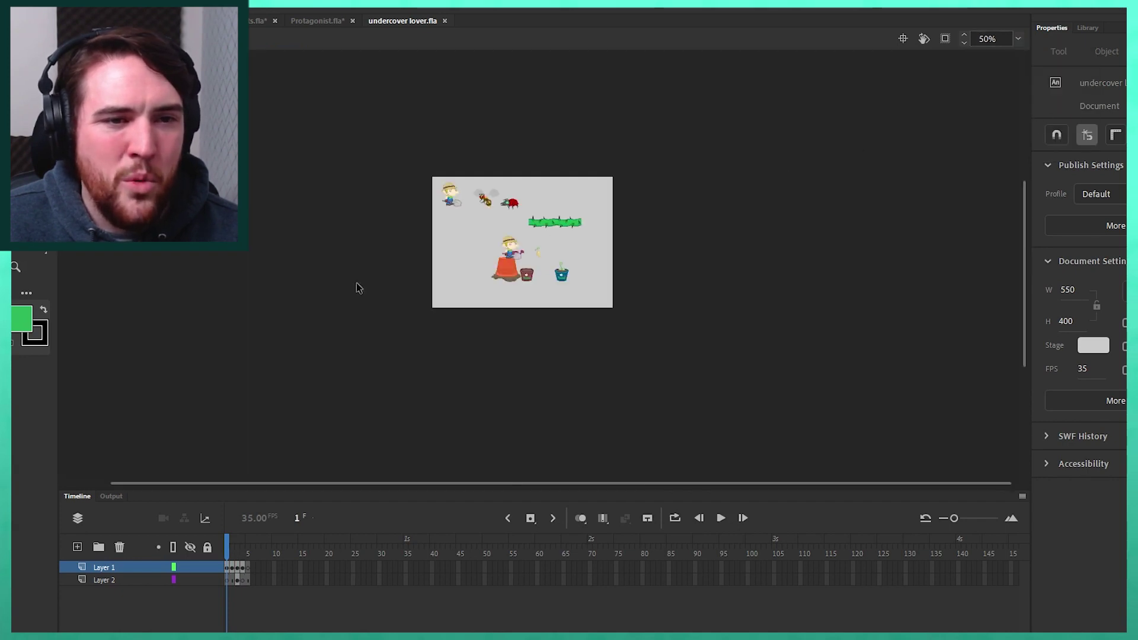
key(v)
drag(475, 204, 622, 308)
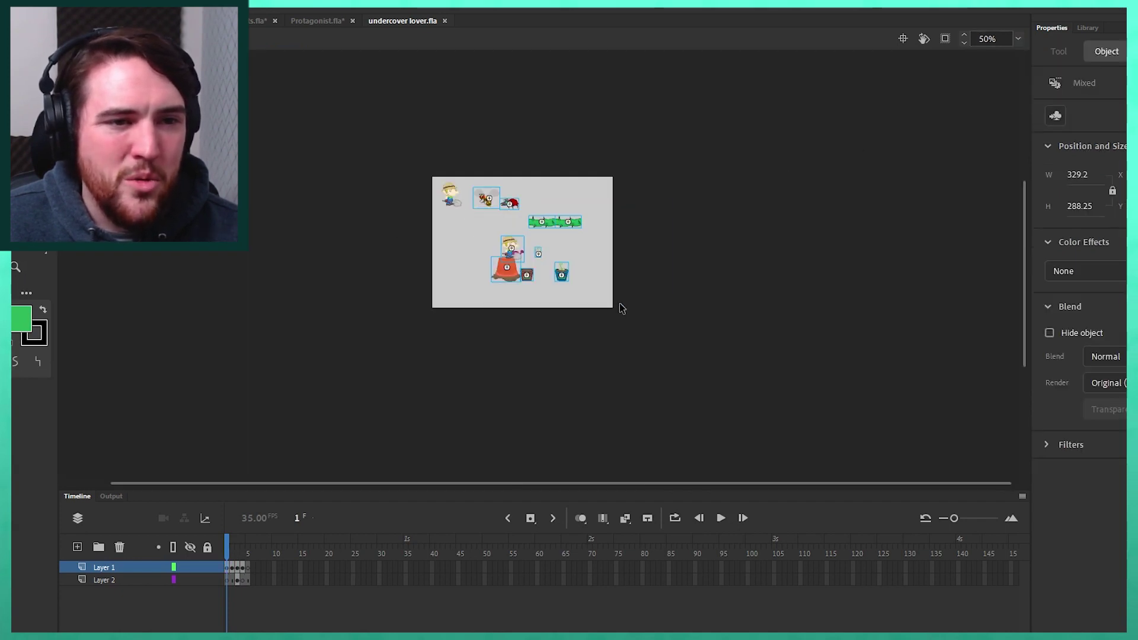
key(z)
drag(489, 239, 658, 307)
key(v)
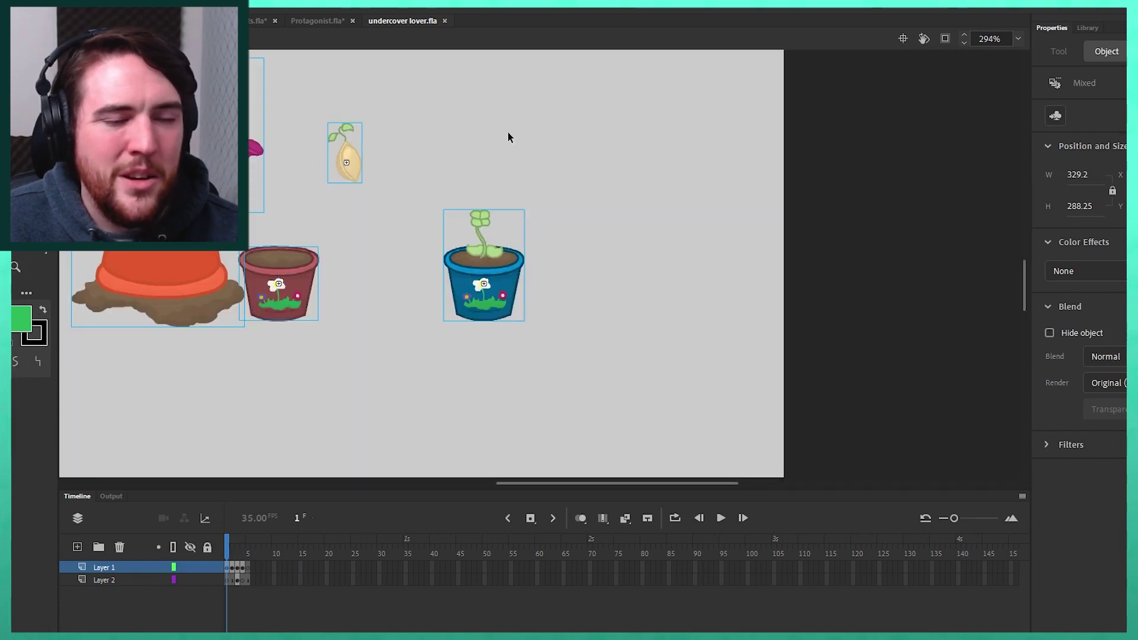
click(521, 276)
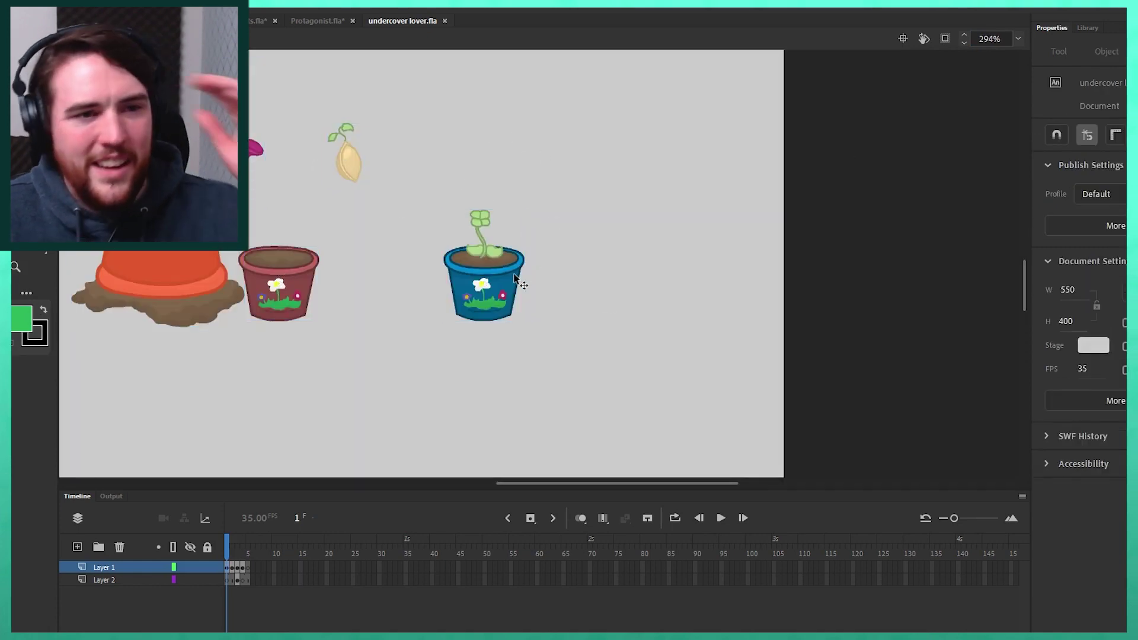
- Open the blue flower pot symbol, scrub through its timeline, and return to the scene at 200% zoom
double_click(514, 276)
drag(236, 548, 368, 571)
double_click(626, 344)
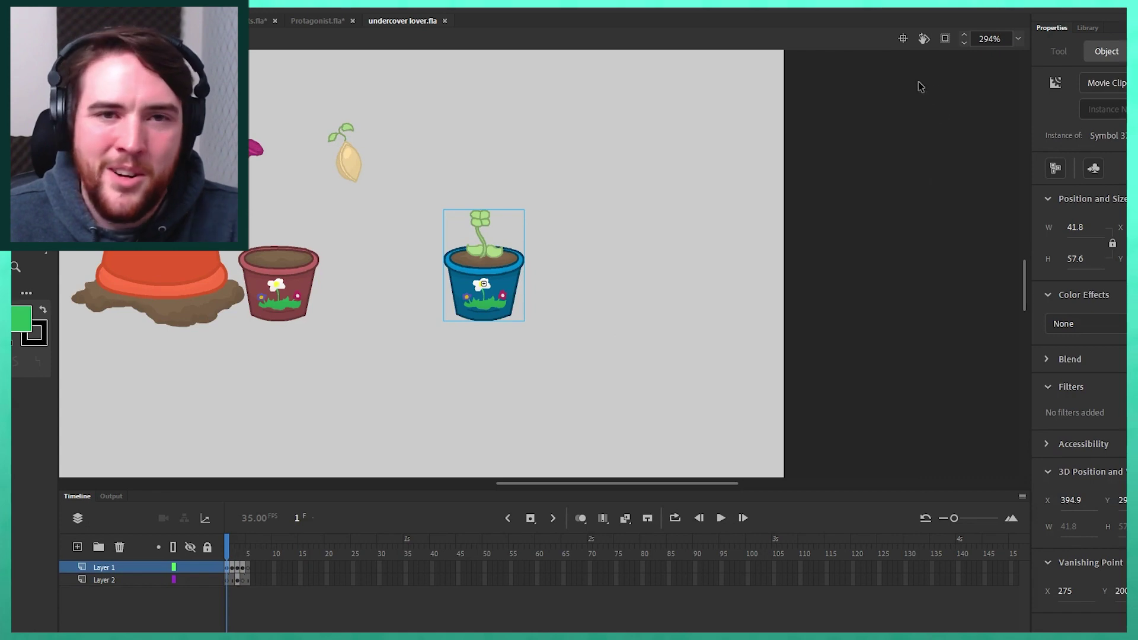
click(1019, 39)
click(1034, 153)
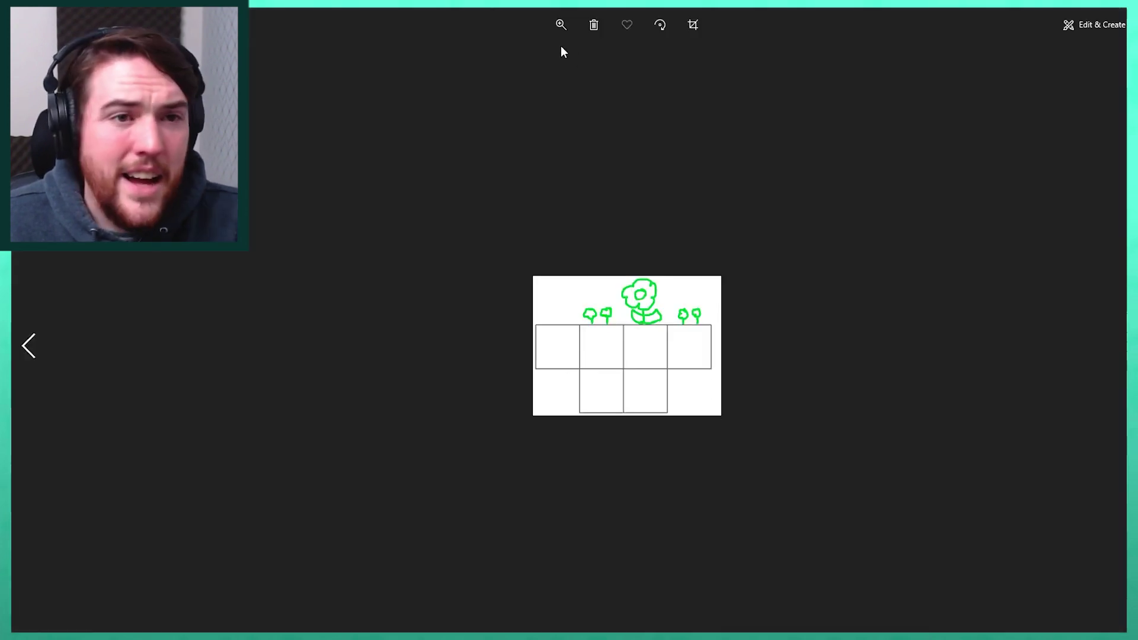
- View the sketch of green flowers on a square grid at minimum zoom in the image viewer, and switch back to Adobe Animate
click(563, 33)
mouse_move(501, 58)
mouse_down()
mouse_move(541, 58)
mouse_move(498, 57)
mouse_up()
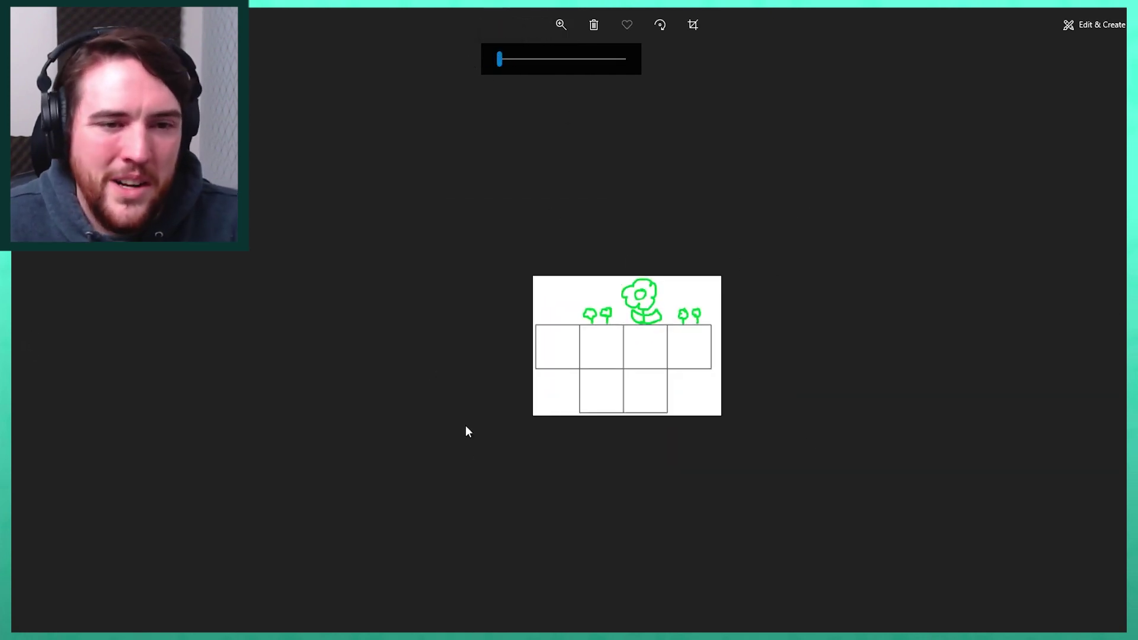
key(alt+Tab)
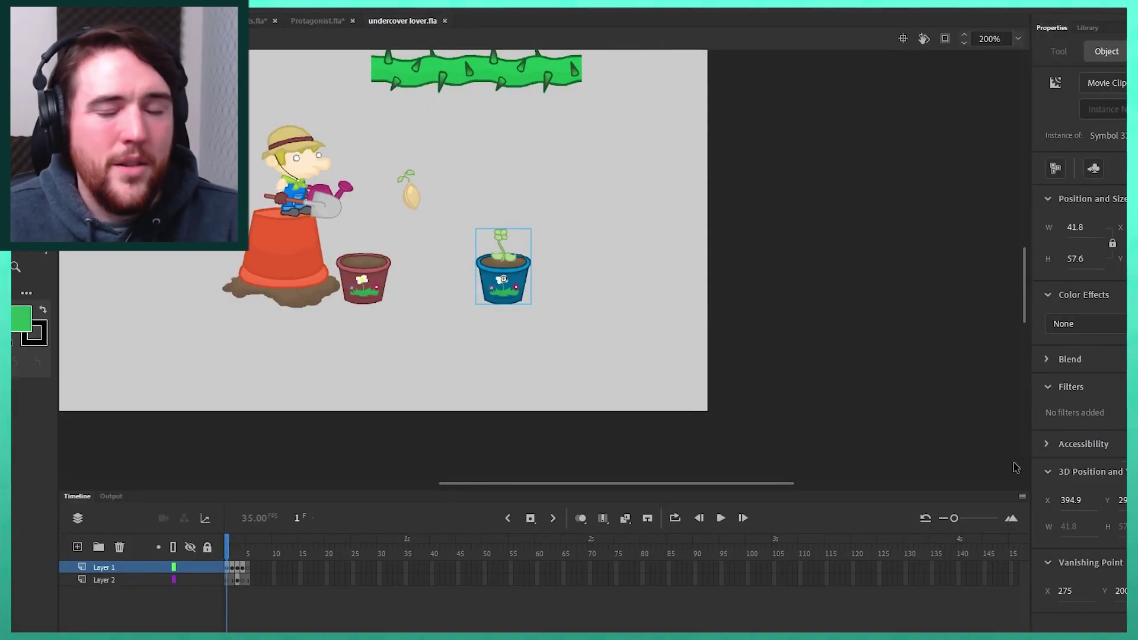
- Look over the characters, pests and pots, and show the whole stage at 100% with nothing selected
drag(777, 483, 724, 483)
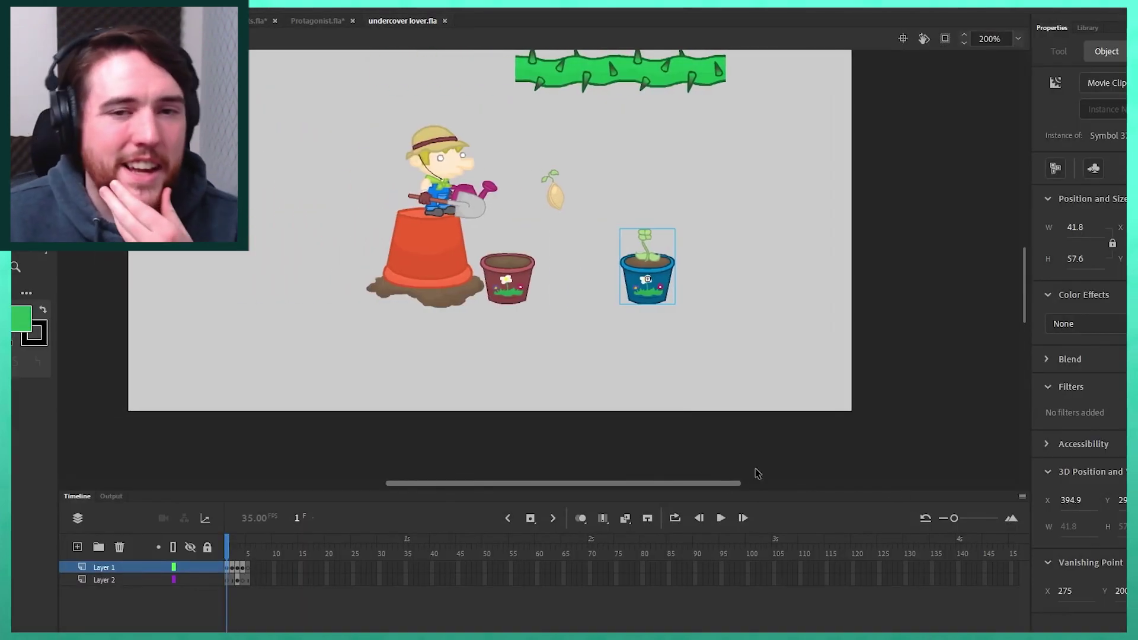
drag(1025, 283, 1025, 264)
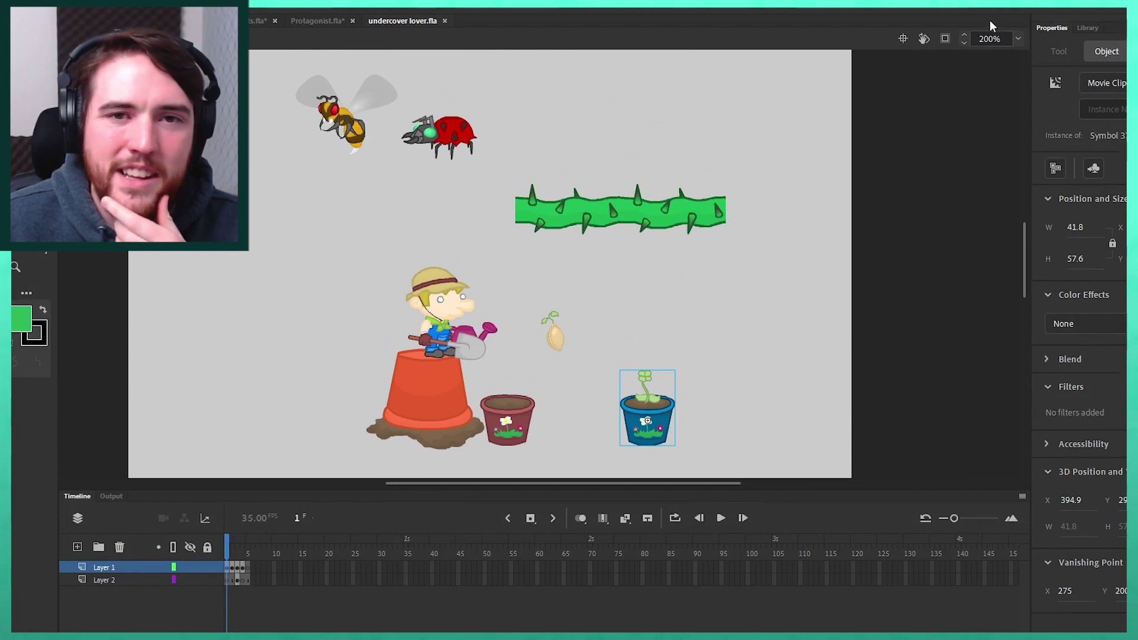
click(1018, 38)
click(1044, 145)
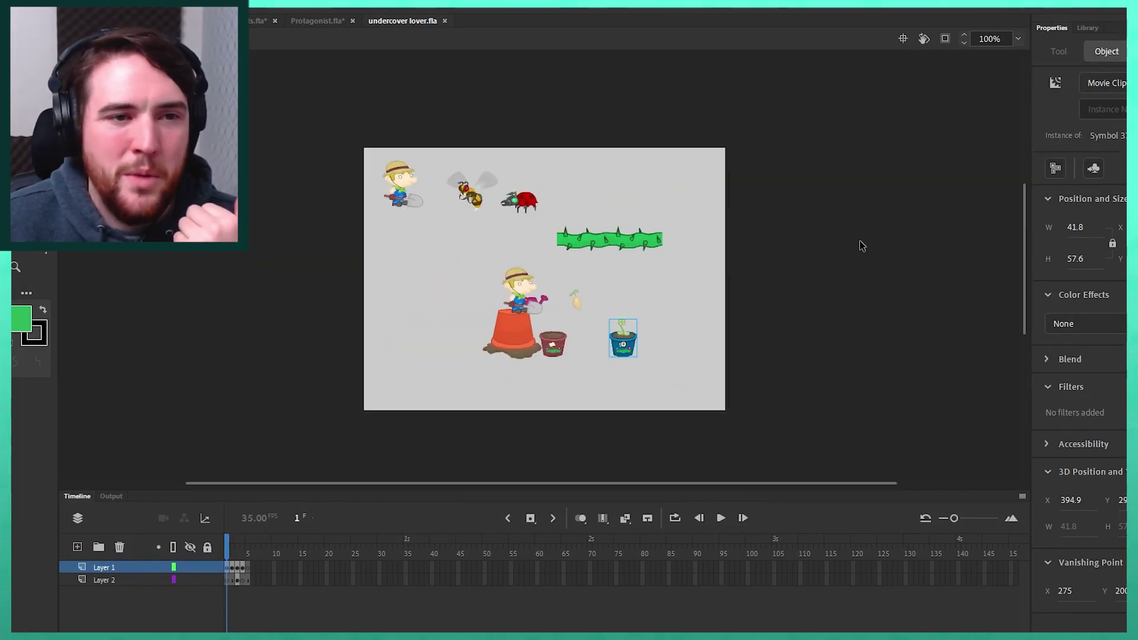
click(864, 245)
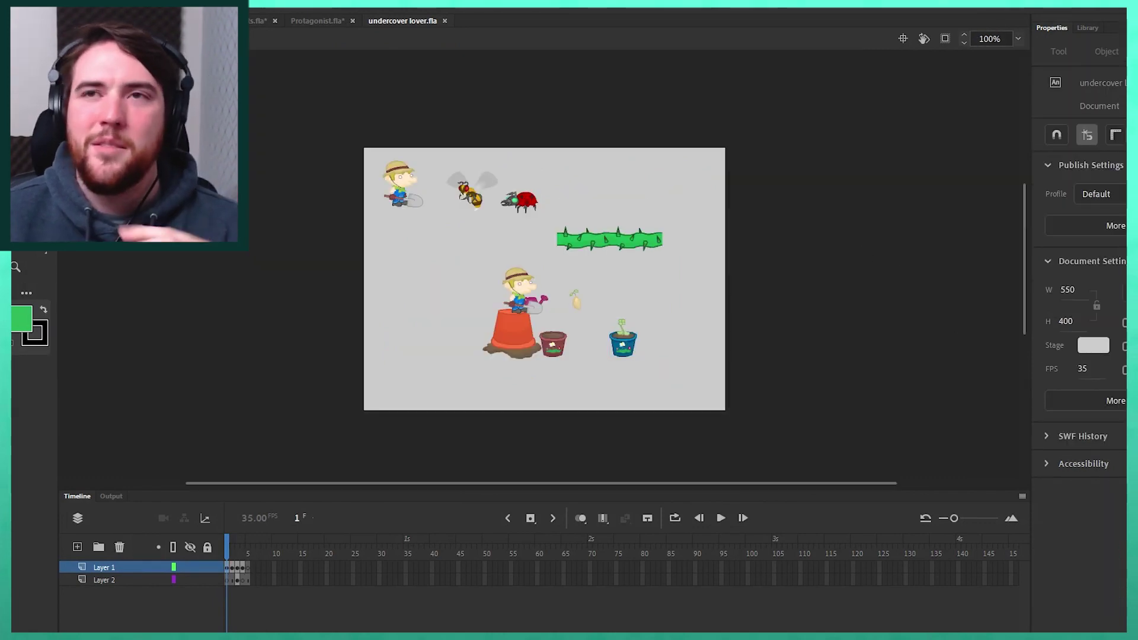